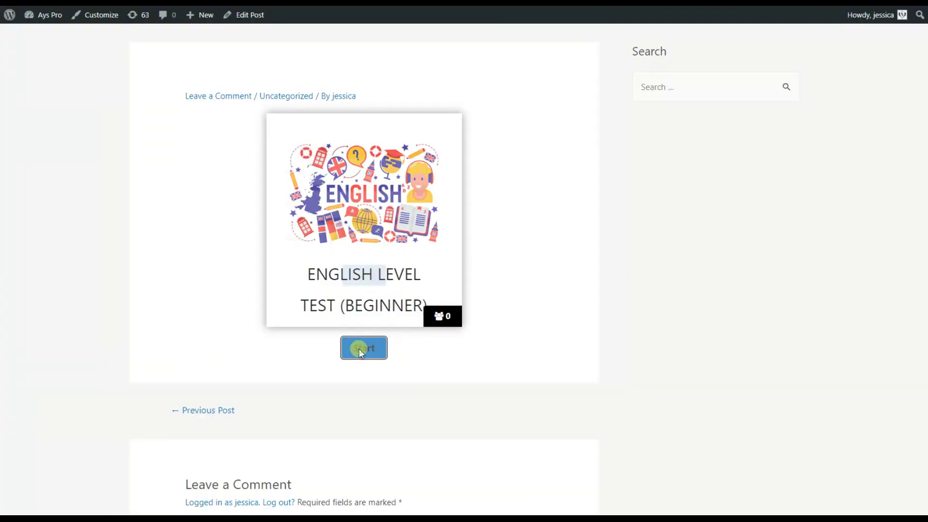
Start the post's quiz, enter name, email and gender, and finish the first quiz.
{"action": "left_click", "coordinate": [359, 348]}
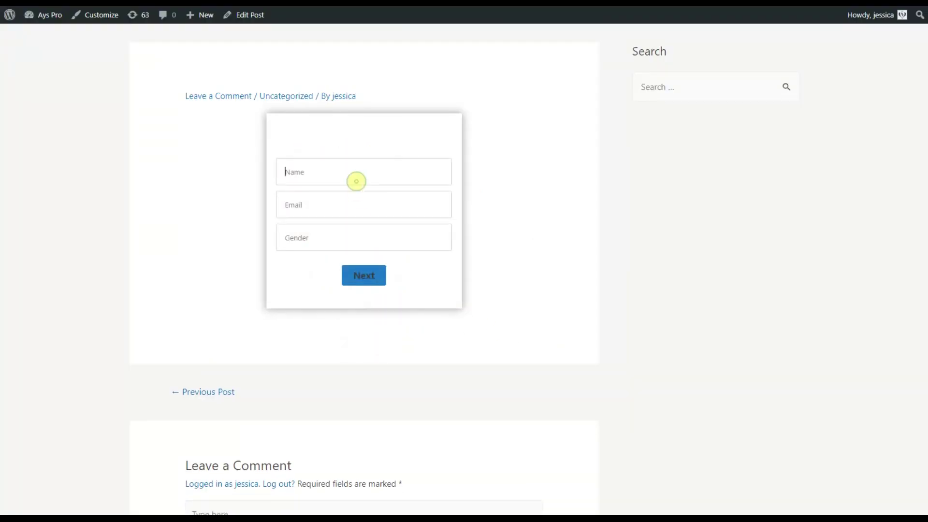
{"action": "type", "text": "n"}
{"action": "left_click", "coordinate": [335, 196]}
{"action": "type", "text": "John.John"}
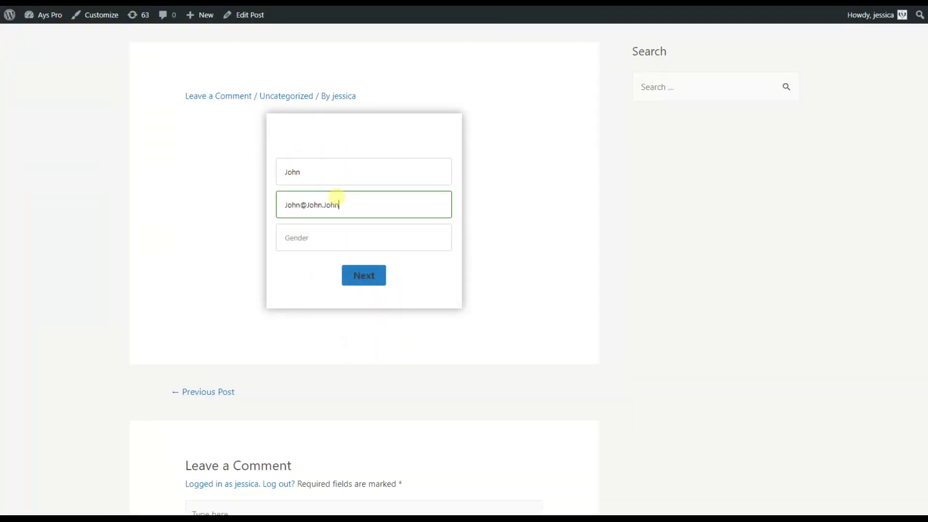
{"action": "left_click", "coordinate": [327, 237]}
{"action": "type", "text": "male"}
{"action": "left_click", "coordinate": [364, 277]}
{"action": "left_click", "coordinate": [367, 201]}
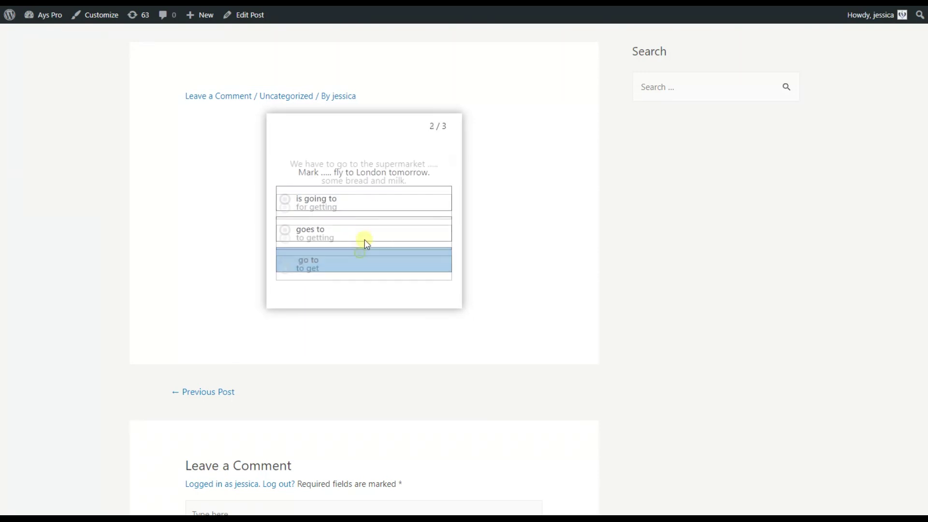
{"action": "left_click", "coordinate": [376, 260]}
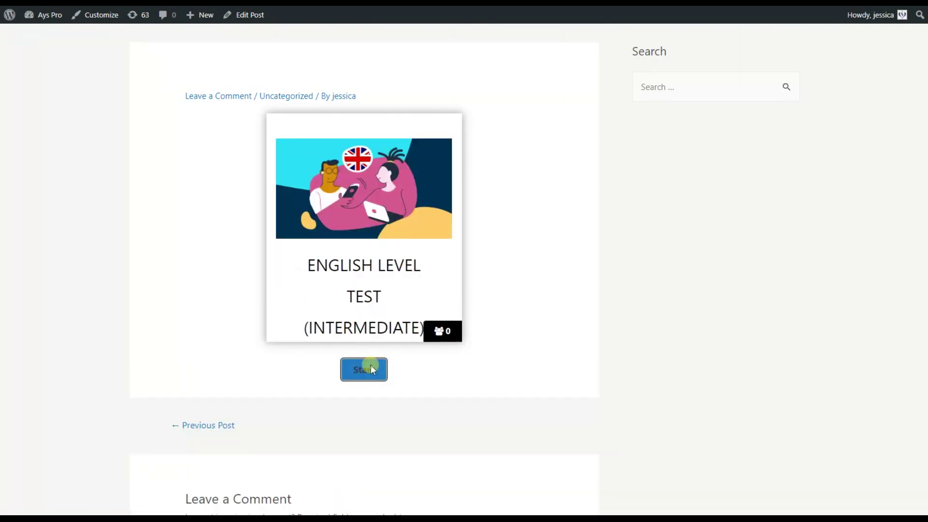
Answer the Intermediate quiz, then continue into and answer the Advanced quiz.
{"action": "left_click", "coordinate": [370, 369]}
{"action": "left_click", "coordinate": [358, 258]}
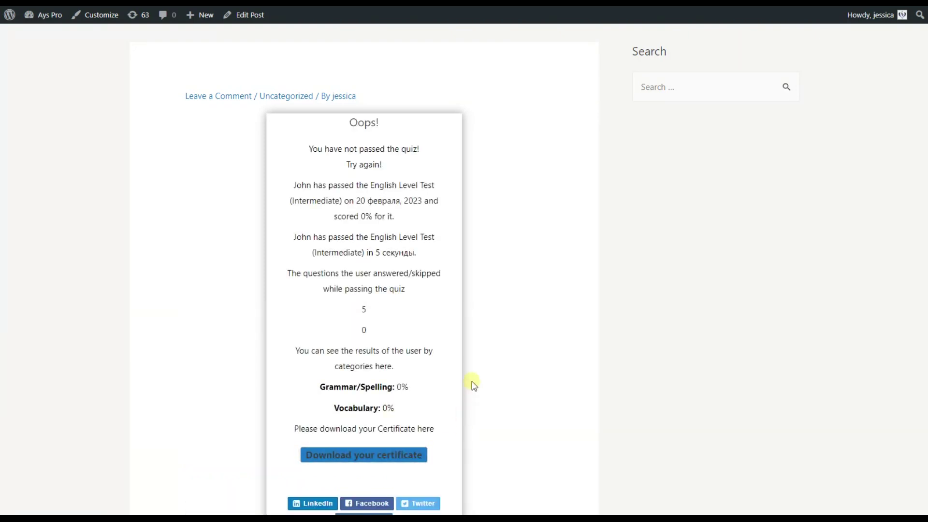
{"action": "scroll", "coordinate": [377, 352], "scroll_direction": "down", "scroll_amount": 1}
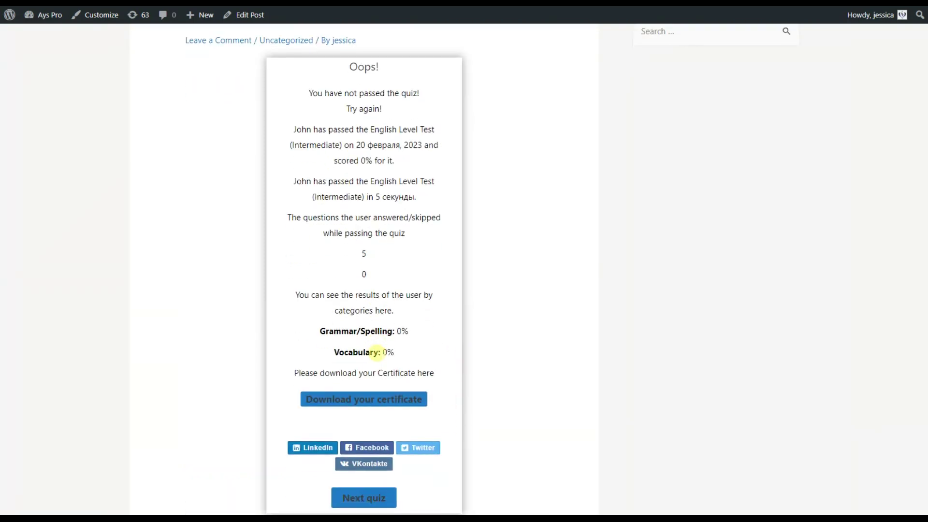
{"action": "scroll", "coordinate": [377, 351], "scroll_direction": "down", "scroll_amount": 1}
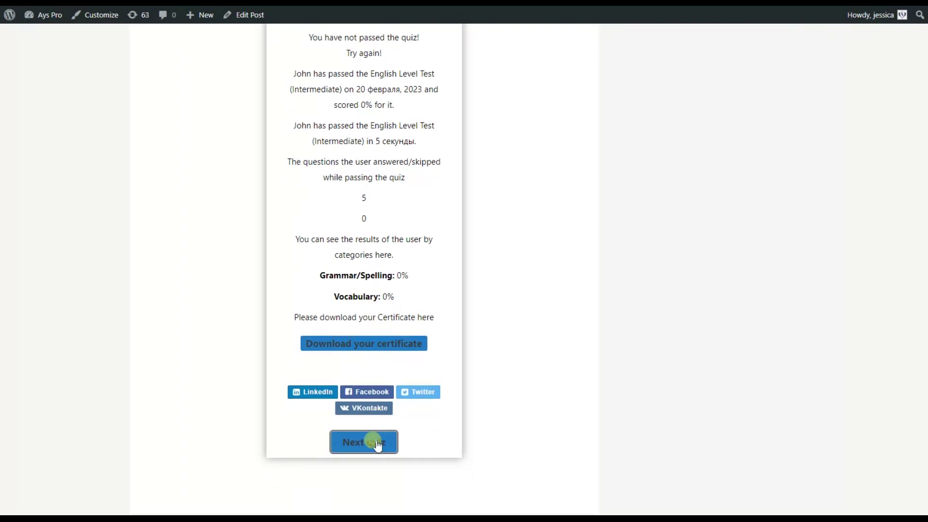
{"action": "left_click", "coordinate": [362, 222]}
{"action": "left_click", "coordinate": [344, 164]}
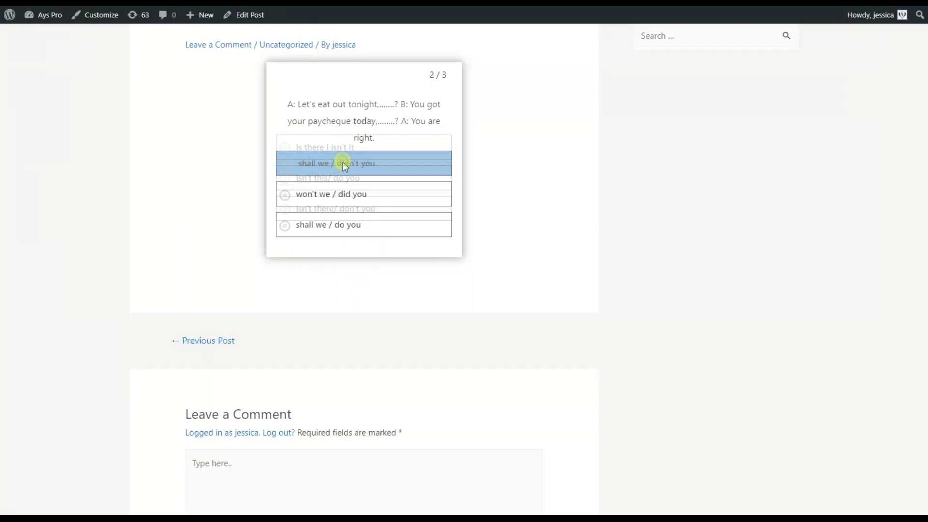
{"action": "left_click", "coordinate": [337, 202]}
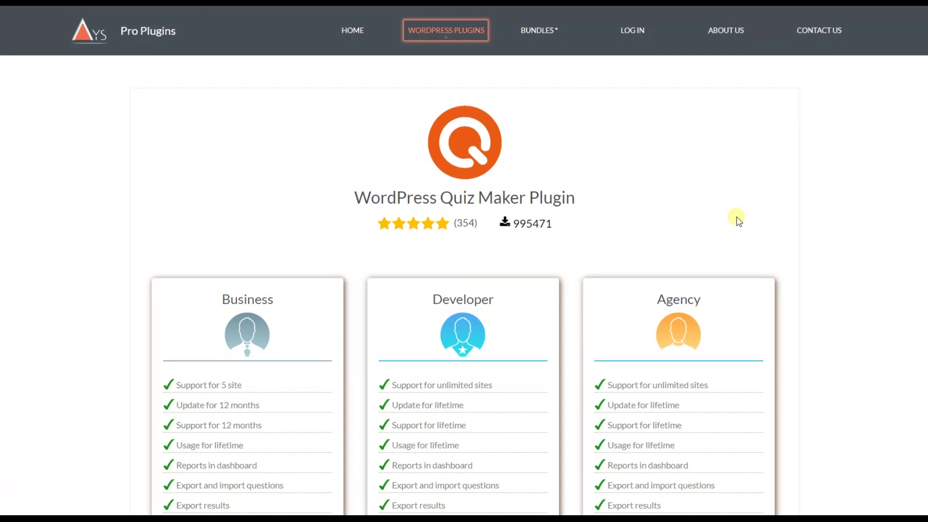
{"action": "scroll", "coordinate": [737, 221], "scroll_direction": "down", "scroll_amount": 3}
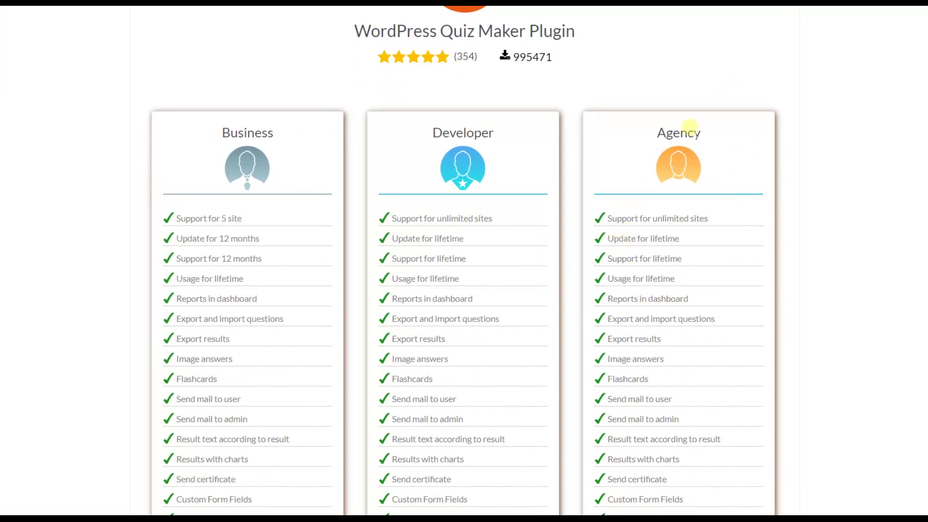
{"action": "scroll", "coordinate": [653, 223], "scroll_direction": "down", "scroll_amount": 5}
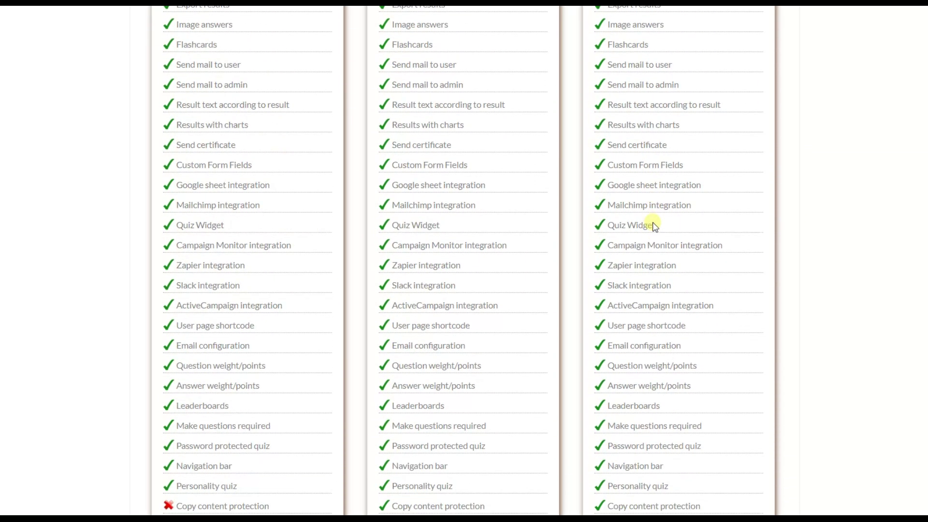
{"action": "scroll", "coordinate": [652, 222], "scroll_direction": "down", "scroll_amount": 2}
{"action": "scroll", "coordinate": [652, 223], "scroll_direction": "down", "scroll_amount": 3}
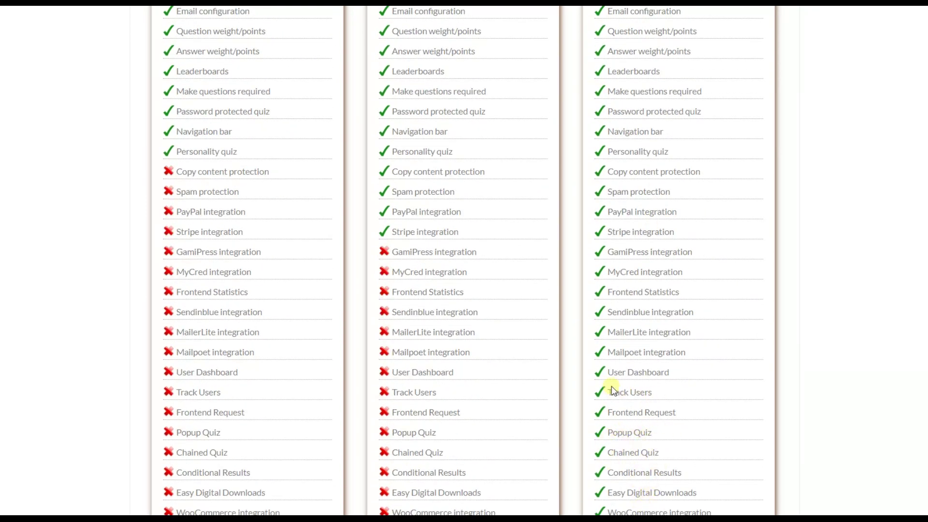
{"action": "scroll", "coordinate": [645, 371], "scroll_direction": "up", "scroll_amount": 5}
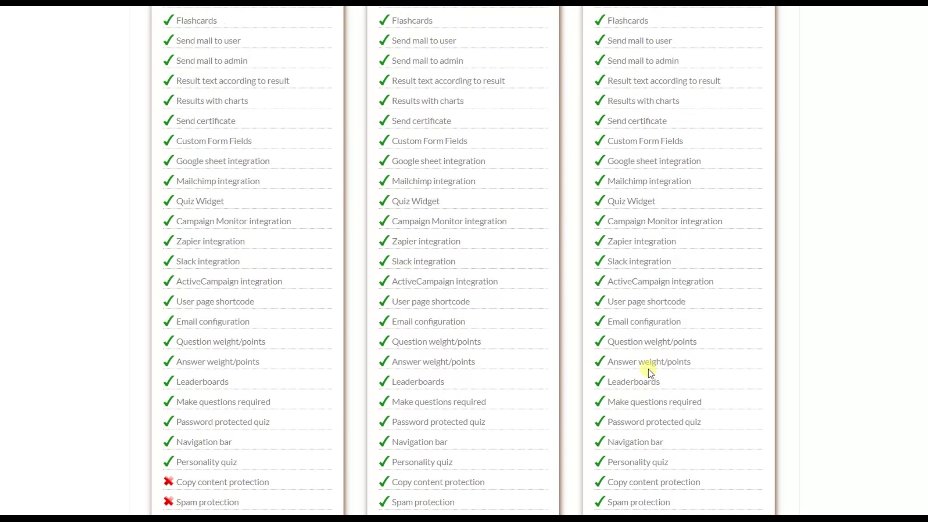
{"action": "scroll", "coordinate": [648, 369], "scroll_direction": "up", "scroll_amount": 4}
{"action": "scroll", "coordinate": [648, 369], "scroll_direction": "up", "scroll_amount": 2}
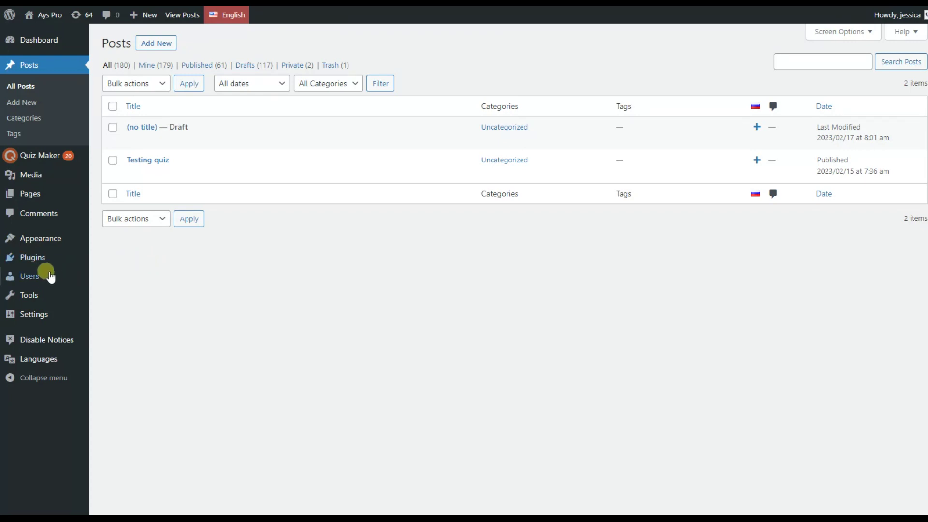
{"action": "mouse_move", "coordinate": [32, 257]}
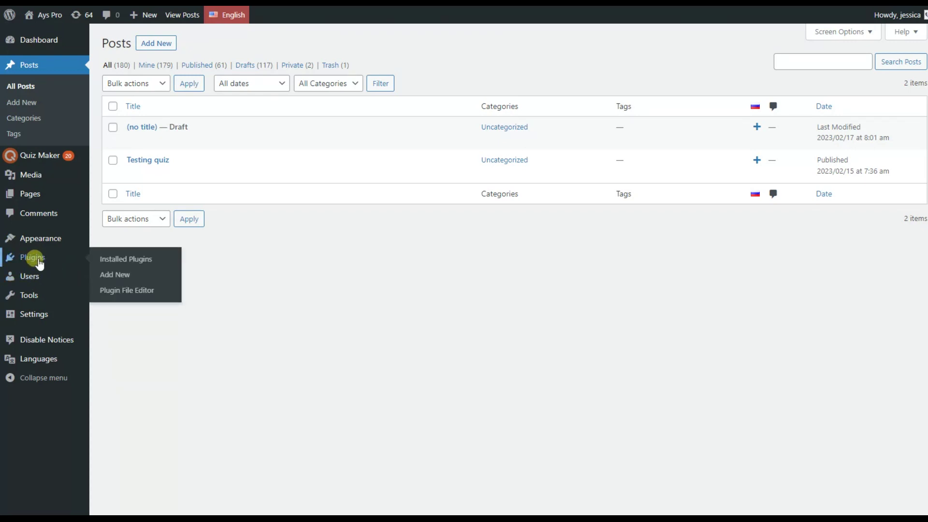
Upload the chained-quizzes add-on zip through Plugins > Add New and install it.
{"action": "left_click", "coordinate": [43, 258]}
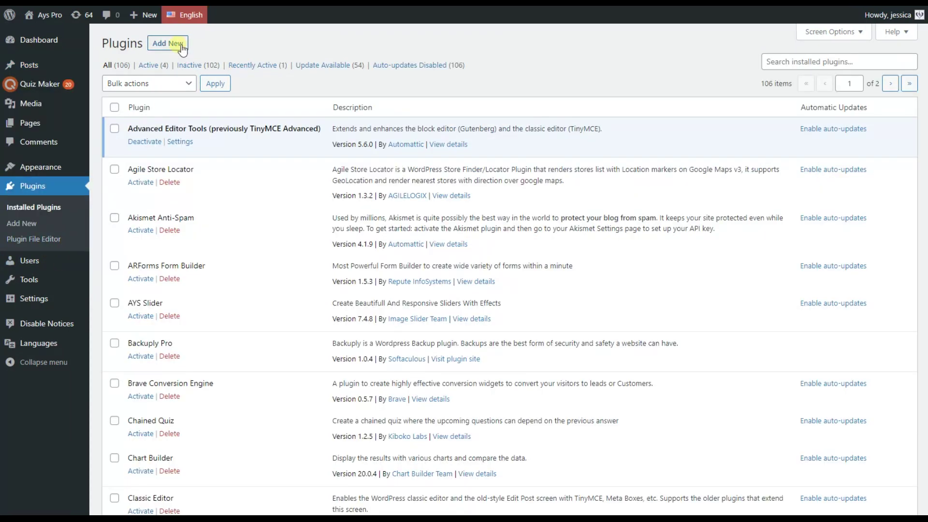
{"action": "left_click", "coordinate": [181, 45]}
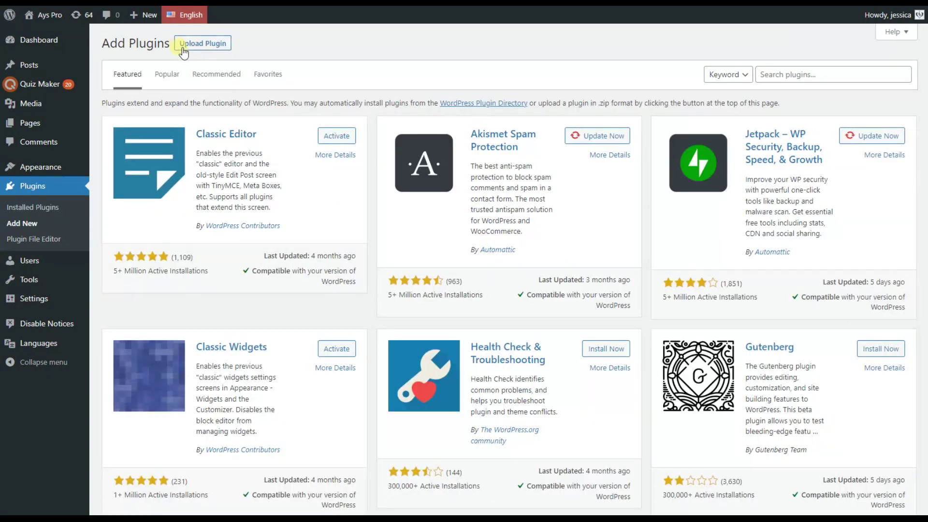
{"action": "left_click", "coordinate": [205, 46]}
{"action": "left_click", "coordinate": [437, 142]}
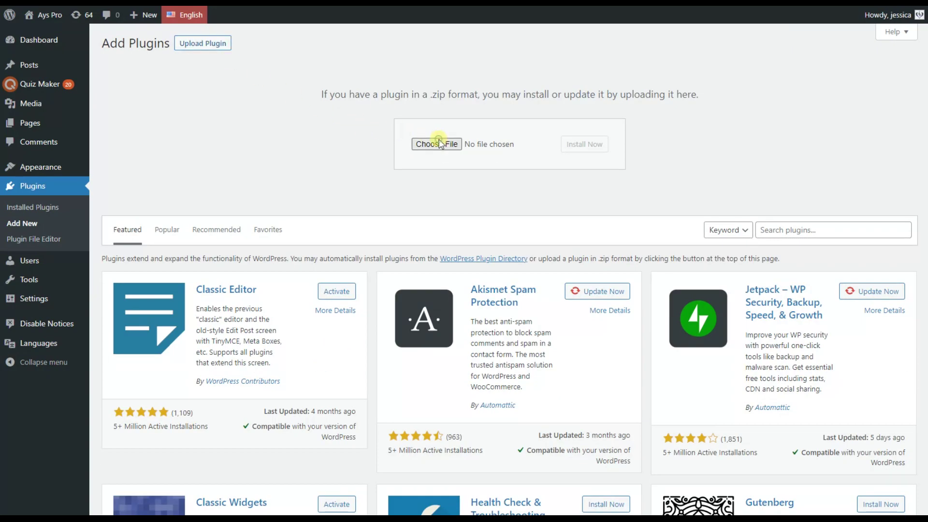
{"action": "left_click", "coordinate": [281, 166]}
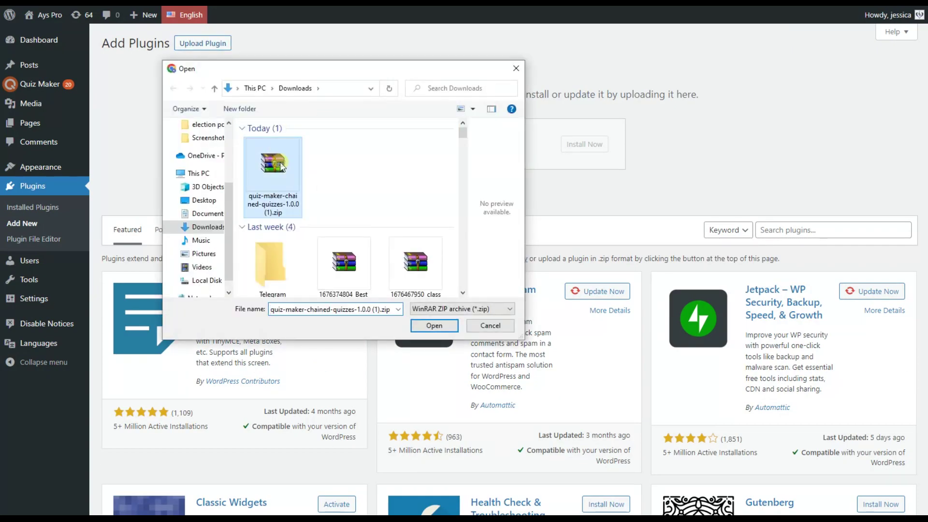
{"action": "left_click", "coordinate": [435, 325]}
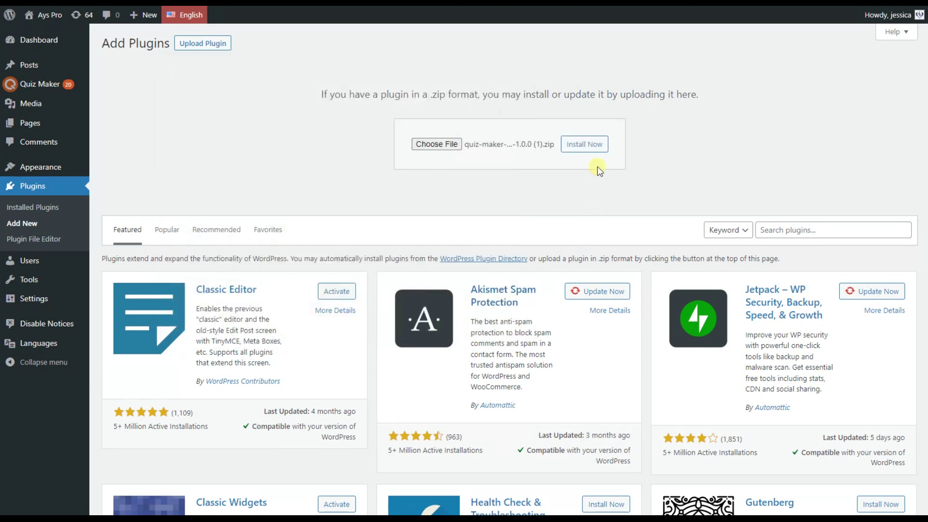
{"action": "left_click", "coordinate": [602, 144]}
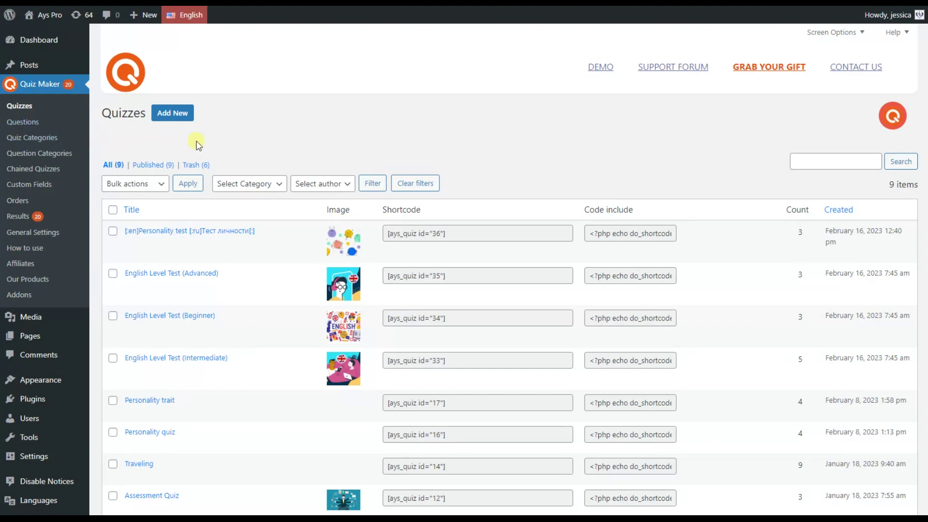
{"action": "scroll", "coordinate": [197, 145], "scroll_direction": "down", "scroll_amount": 1}
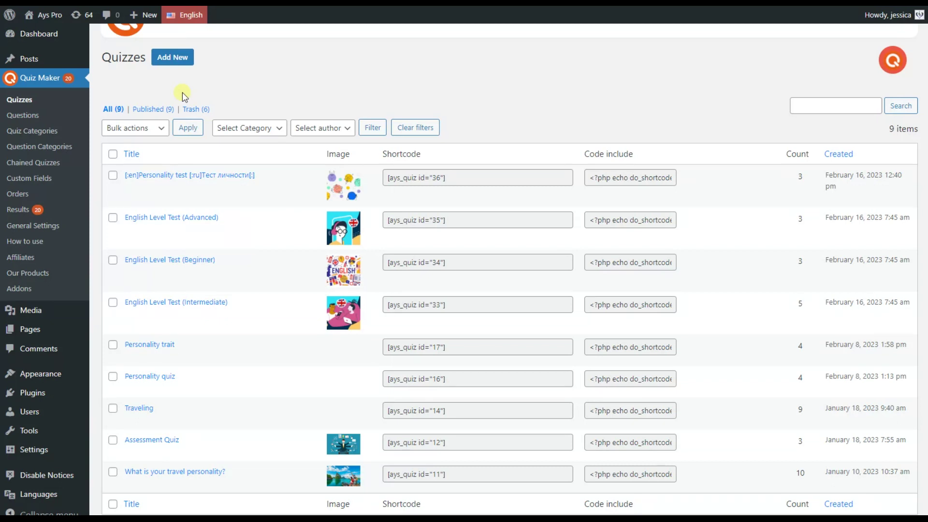
{"action": "scroll", "coordinate": [182, 96], "scroll_direction": "up", "scroll_amount": 1}
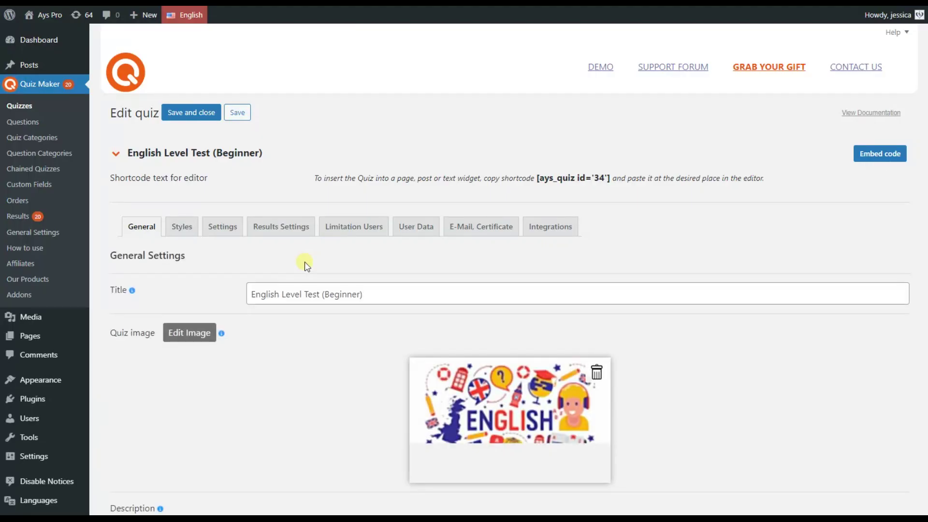
{"action": "scroll", "coordinate": [304, 263], "scroll_direction": "down", "scroll_amount": 2}
{"action": "scroll", "coordinate": [304, 263], "scroll_direction": "down", "scroll_amount": 2}
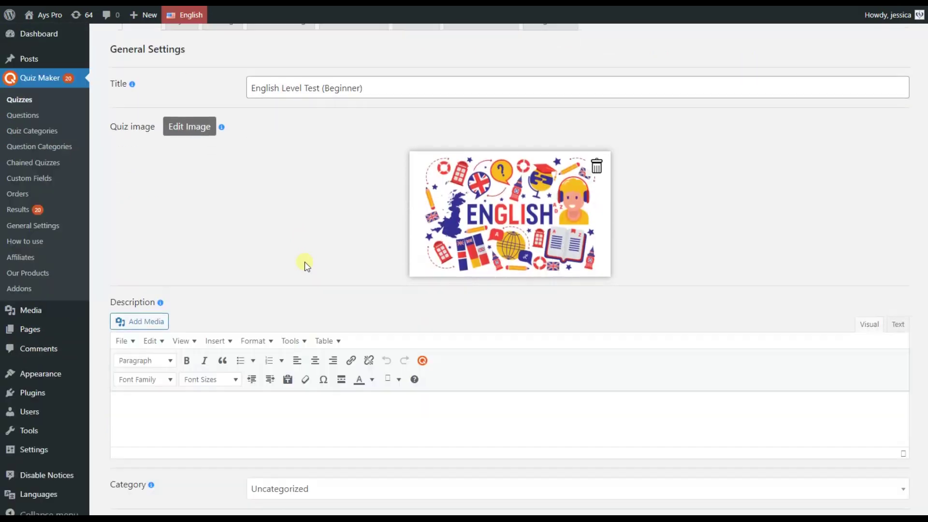
{"action": "scroll", "coordinate": [305, 263], "scroll_direction": "down", "scroll_amount": 2}
{"action": "scroll", "coordinate": [345, 179], "scroll_direction": "down", "scroll_amount": 1}
{"action": "scroll", "coordinate": [345, 182], "scroll_direction": "down", "scroll_amount": 2}
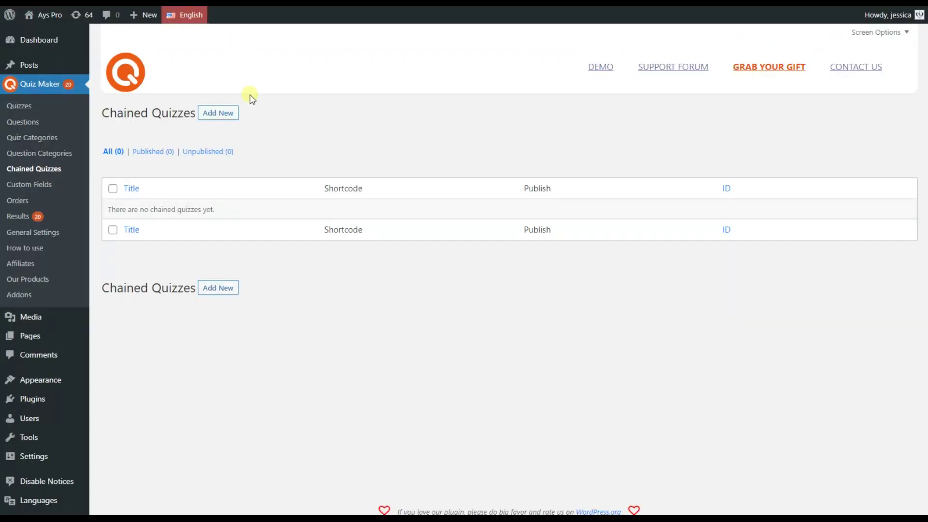
Start a new chained quiz titled 'English Level Test' with three quiz slots.
{"action": "left_click", "coordinate": [227, 118]}
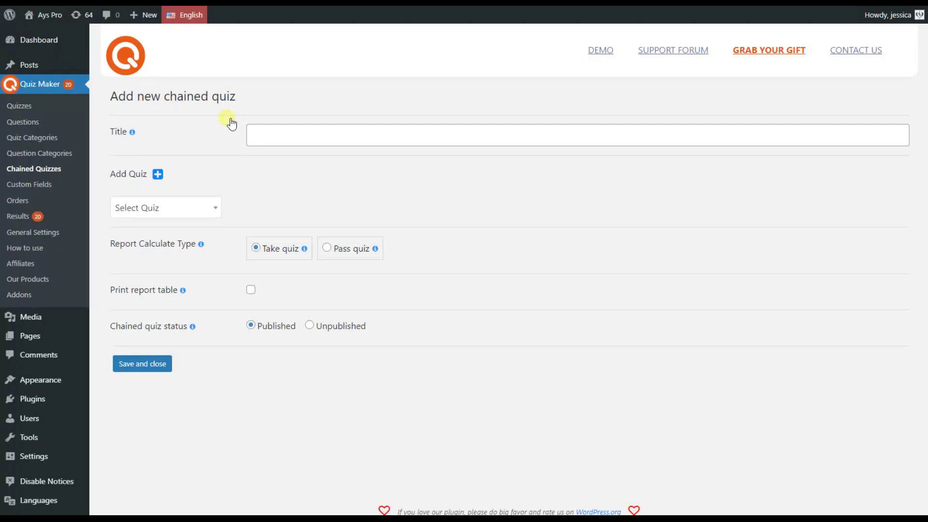
{"action": "left_click", "coordinate": [265, 138]}
{"action": "left_click", "coordinate": [317, 160]}
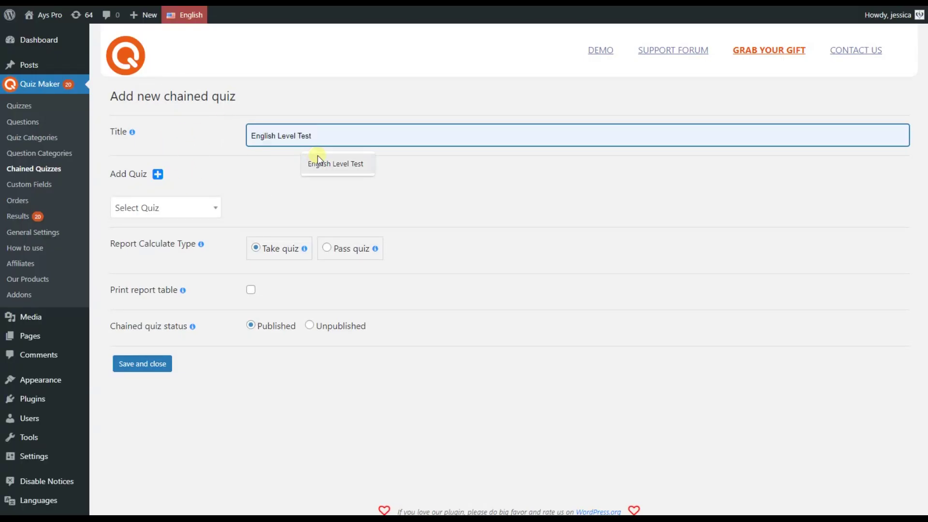
{"action": "left_click", "coordinate": [321, 188]}
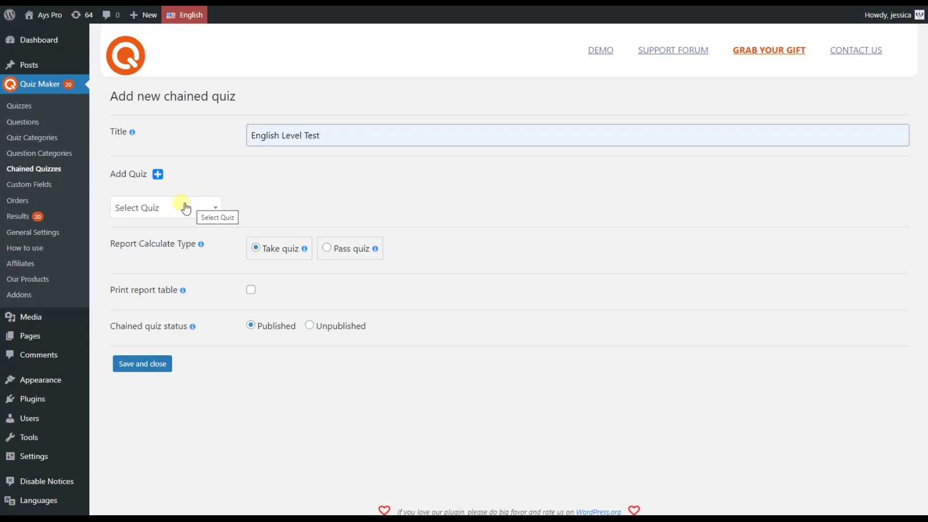
{"action": "left_click", "coordinate": [159, 174]}
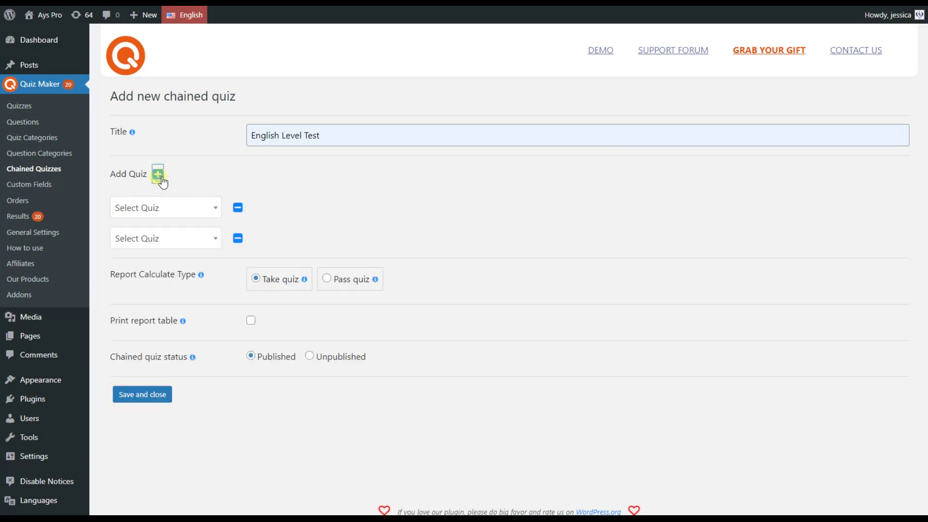
{"action": "left_click", "coordinate": [158, 175]}
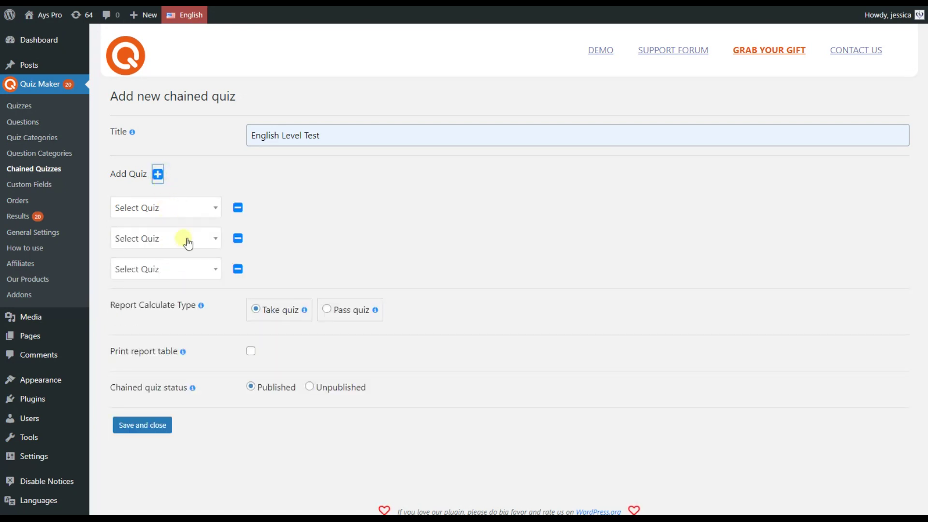
Fill the three slots with the Beginner, Intermediate and Advanced quizzes in order.
{"action": "left_click", "coordinate": [190, 211]}
{"action": "scroll", "coordinate": [164, 271], "scroll_direction": "down", "scroll_amount": 2}
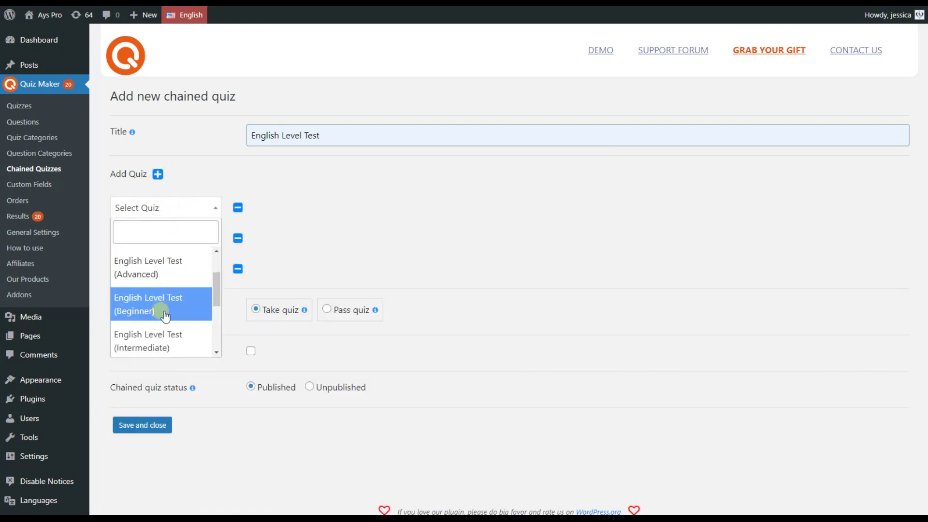
{"action": "left_click", "coordinate": [164, 297]}
{"action": "left_click", "coordinate": [174, 243]}
{"action": "scroll", "coordinate": [170, 304], "scroll_direction": "down", "scroll_amount": 2}
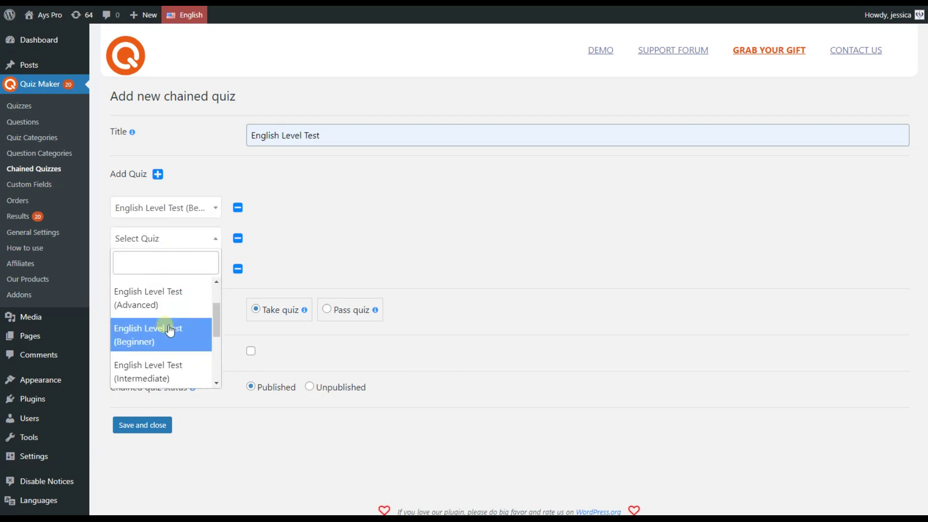
{"action": "scroll", "coordinate": [169, 309], "scroll_direction": "down", "scroll_amount": 1}
{"action": "left_click", "coordinate": [166, 308]}
{"action": "left_click", "coordinate": [177, 267]}
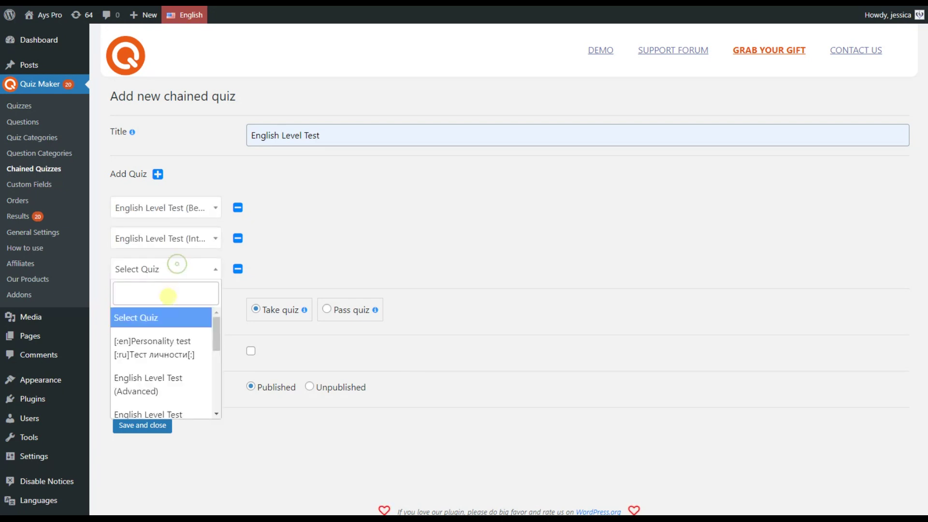
{"action": "left_click", "coordinate": [160, 379]}
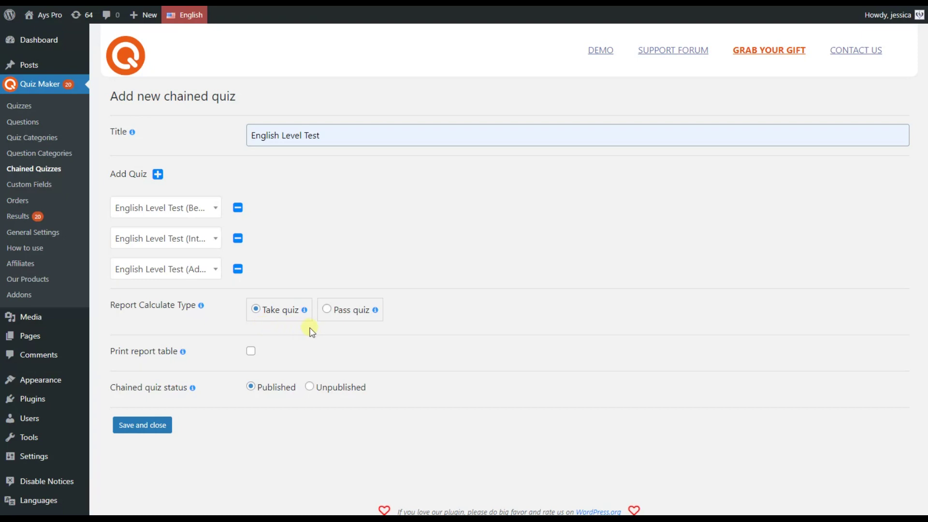
Set the Report Calculate Type to Pass quiz.
{"action": "left_click", "coordinate": [329, 316]}
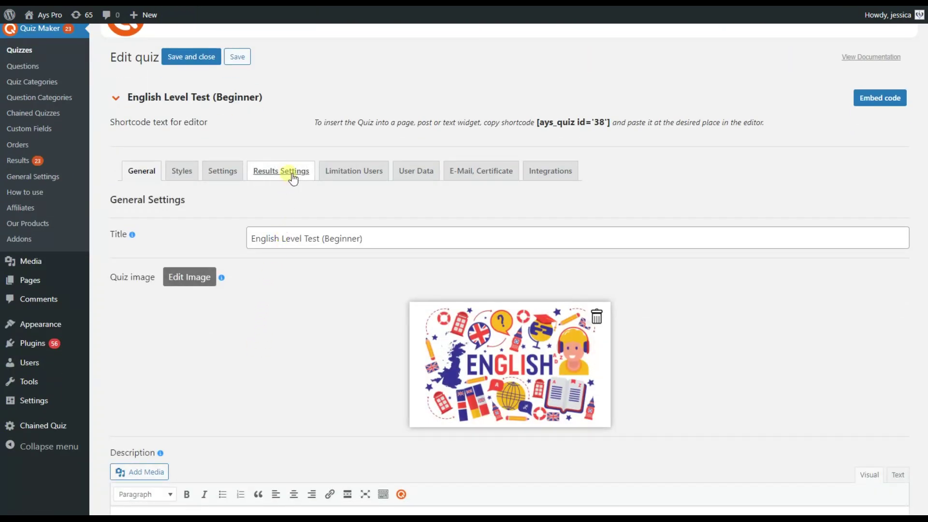
Open the Beginner quiz's Results Settings to check its pass score.
{"action": "left_click", "coordinate": [292, 178]}
{"action": "scroll", "coordinate": [322, 250], "scroll_direction": "down", "scroll_amount": 3}
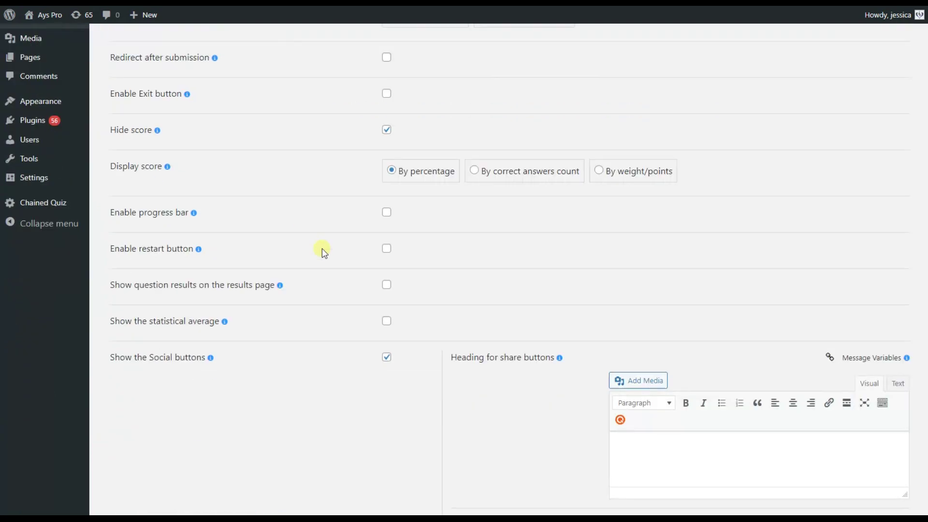
{"action": "scroll", "coordinate": [323, 250], "scroll_direction": "down", "scroll_amount": 5}
{"action": "scroll", "coordinate": [322, 248], "scroll_direction": "down", "scroll_amount": 3}
{"action": "scroll", "coordinate": [322, 249], "scroll_direction": "down", "scroll_amount": 3}
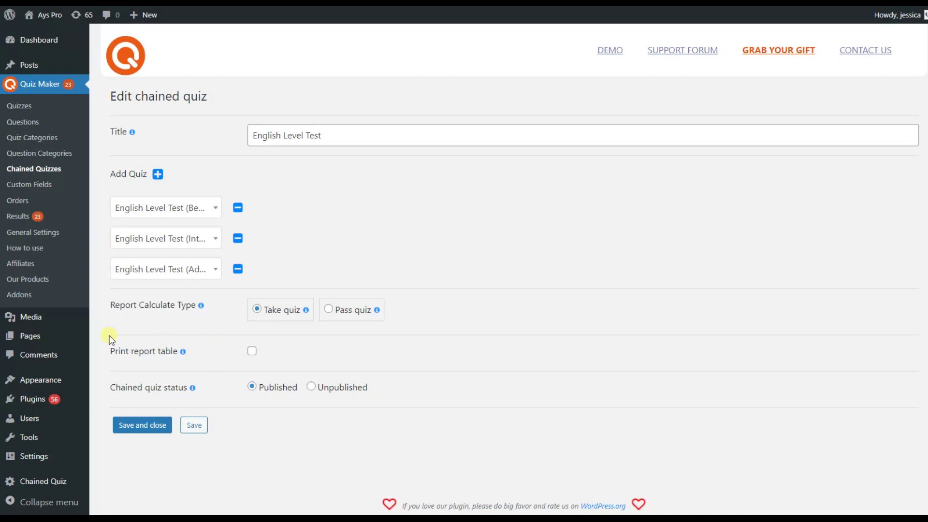
Enable Print report table, then save and close the chained quiz.
{"action": "left_click", "coordinate": [251, 351]}
{"action": "left_click", "coordinate": [145, 425]}
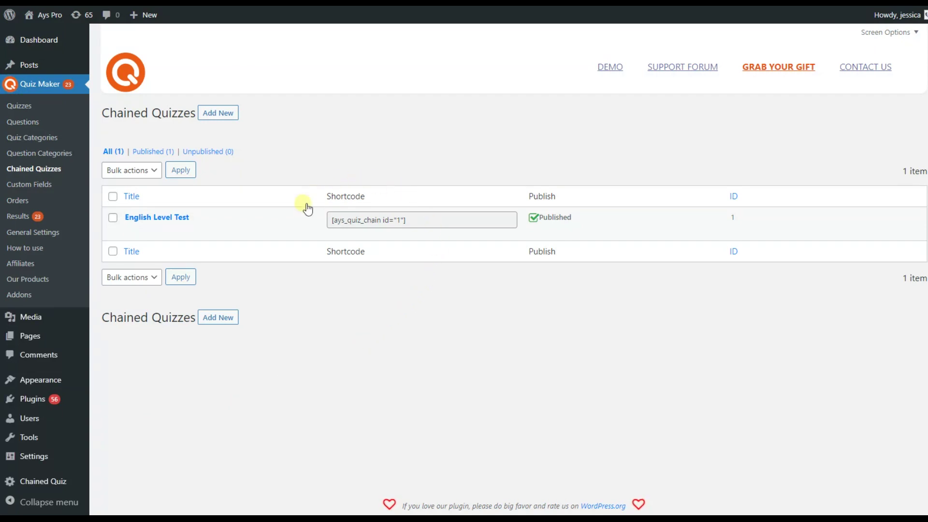
Select and copy the English Level Test shortcode from its Shortcode field.
{"action": "mouse_move", "coordinate": [428, 220]}
{"action": "left_click", "coordinate": [426, 219]}
{"action": "left_click_drag", "start_coordinate": [427, 219], "coordinate": [332, 221]}
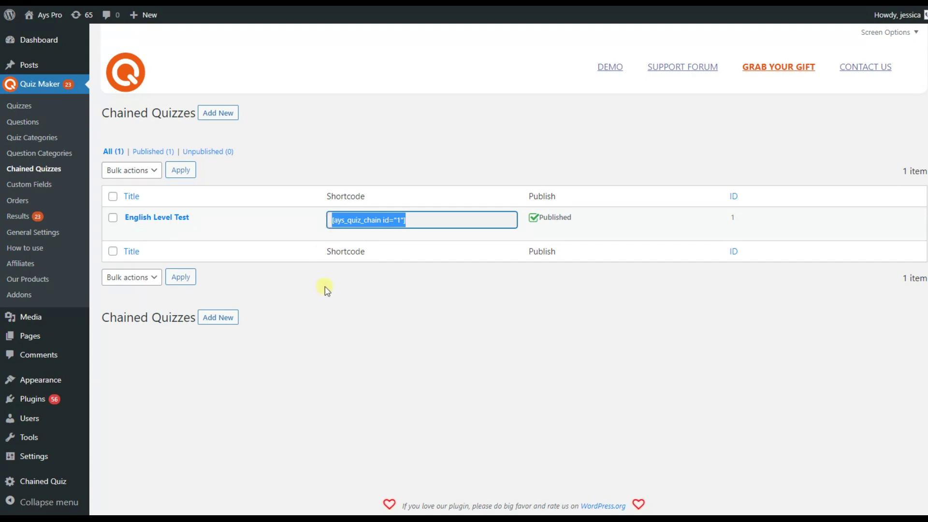
{"action": "left_click", "coordinate": [276, 166]}
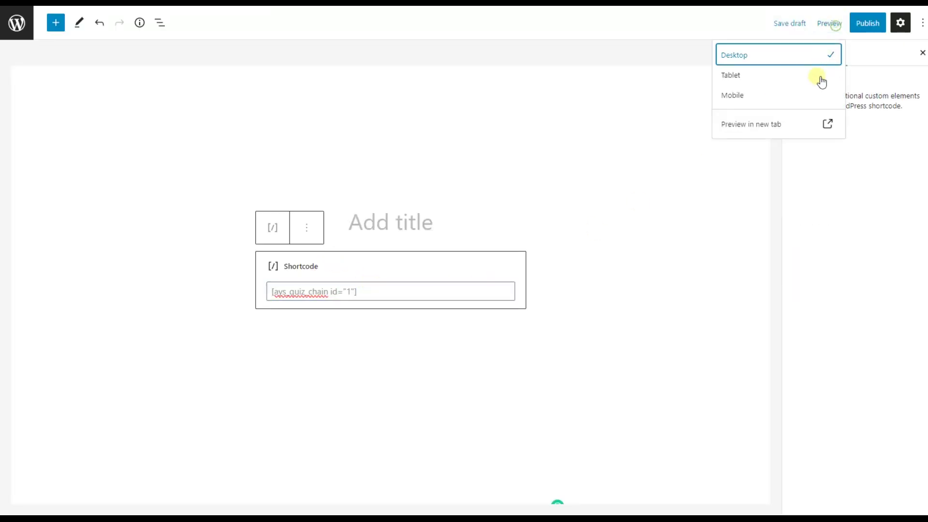
Preview the post in a new tab, enter a name and complete the first quiz.
{"action": "left_click", "coordinate": [767, 125]}
{"action": "left_click", "coordinate": [343, 208]}
{"action": "type", "text": "Jim"}
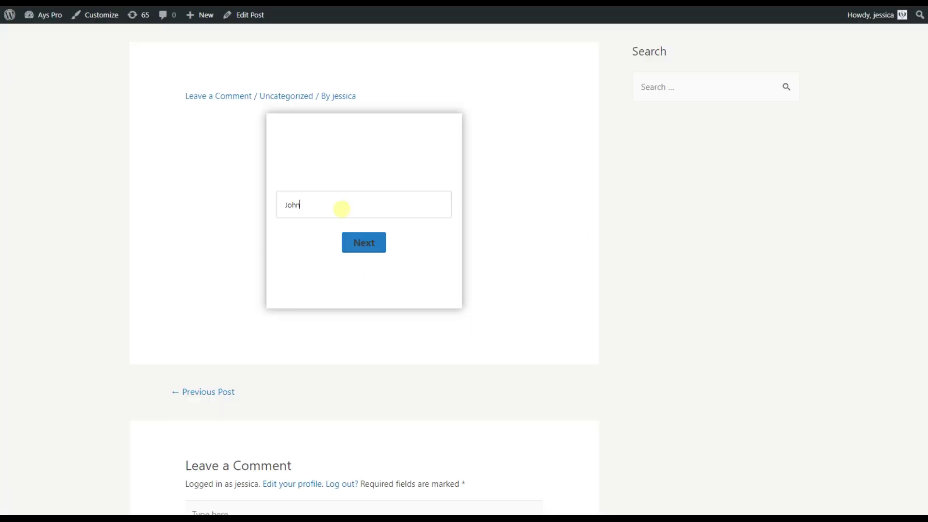
{"action": "key", "text": "Return"}
{"action": "left_click", "coordinate": [370, 229]}
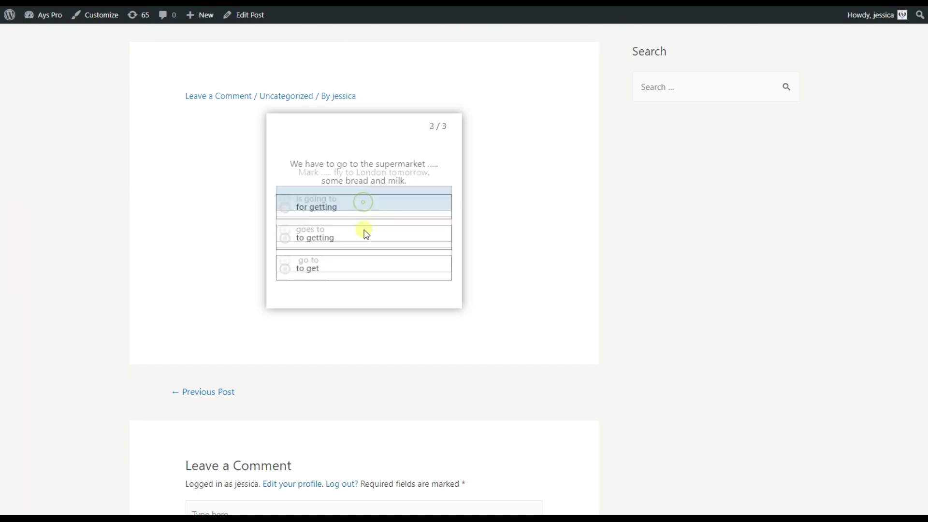
{"action": "left_click", "coordinate": [345, 239]}
{"action": "left_click", "coordinate": [368, 261]}
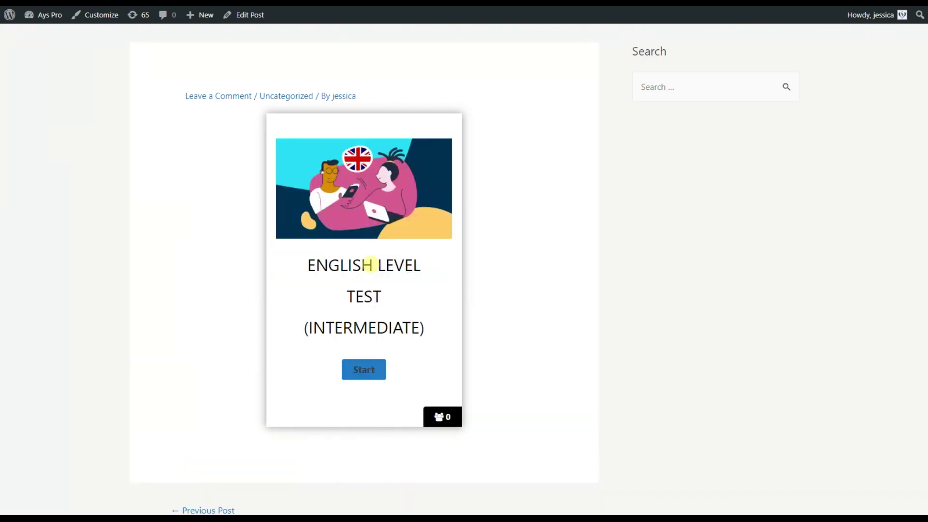
Answer the Intermediate questions, choosing amaze and accept, then continue to the next quiz.
{"action": "left_click", "coordinate": [367, 369]}
{"action": "left_click", "coordinate": [349, 246]}
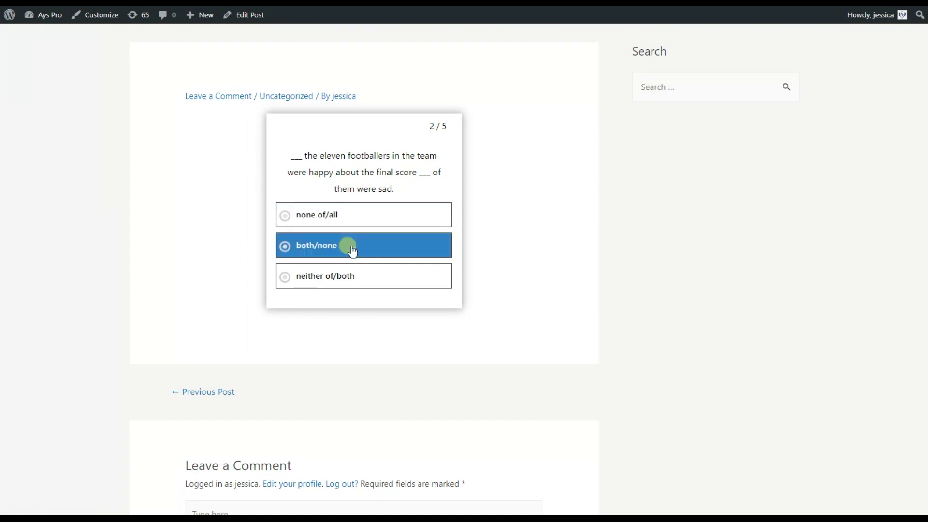
{"action": "left_click", "coordinate": [368, 272]}
{"action": "left_click", "coordinate": [375, 209]}
{"action": "left_click", "coordinate": [369, 230]}
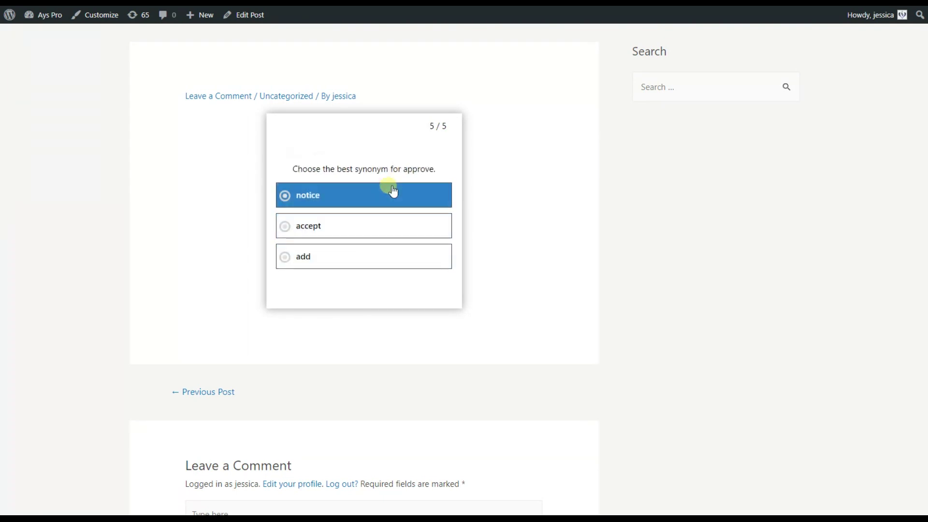
{"action": "left_click", "coordinate": [380, 228]}
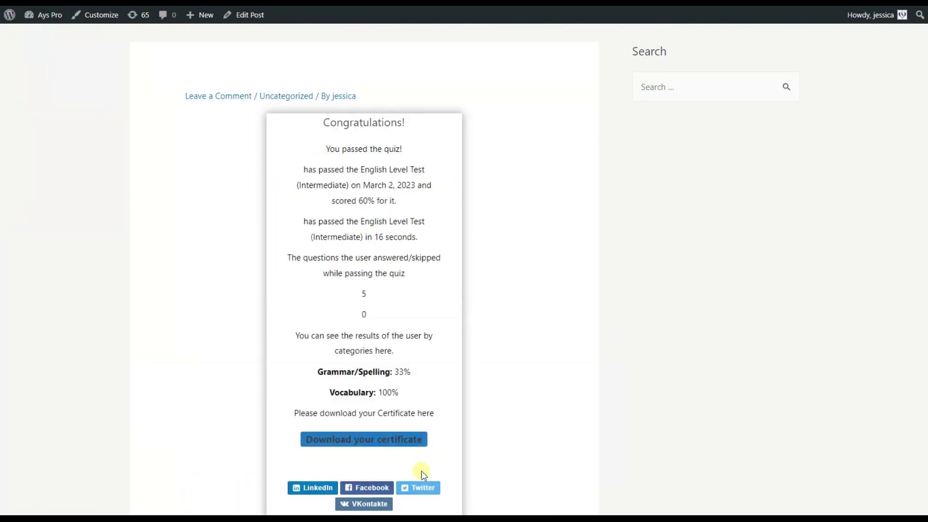
{"action": "scroll", "coordinate": [509, 362], "scroll_direction": "down", "scroll_amount": 1}
{"action": "left_click", "coordinate": [363, 275]}
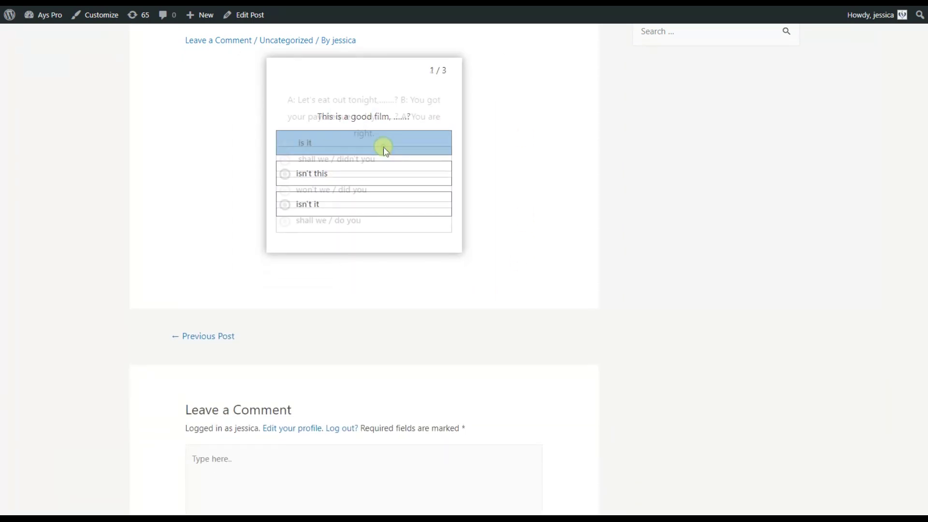